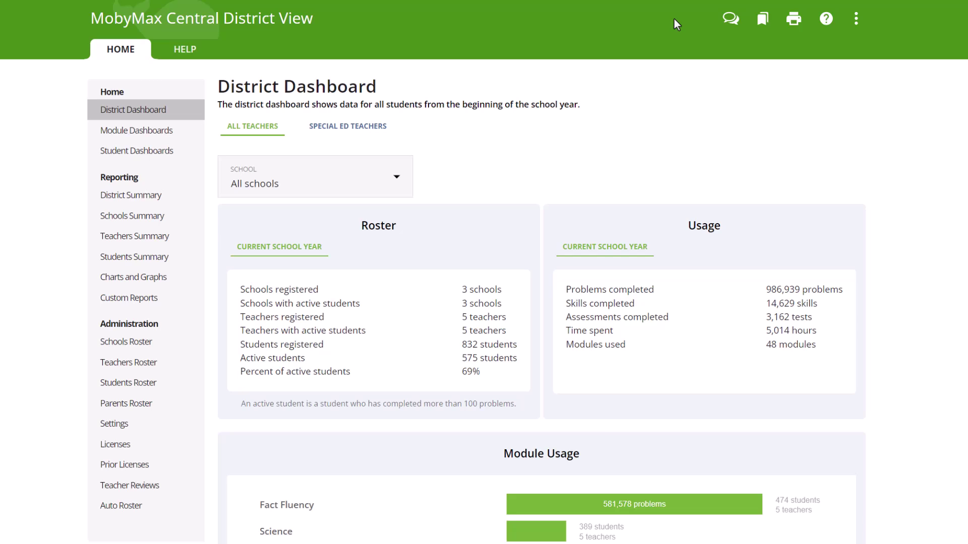
Go to the Custom Reports page under Reporting in the sidebar.
{"action": "left_click", "coordinate": [195, 303]}
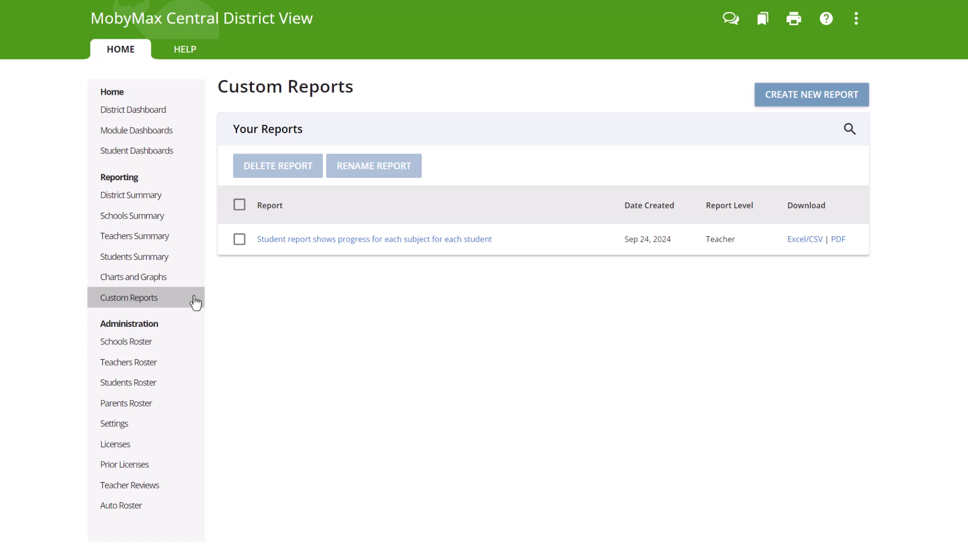
Start a new school-level custom report for John F. Kennedy Elementary School.
{"action": "left_click", "coordinate": [792, 106]}
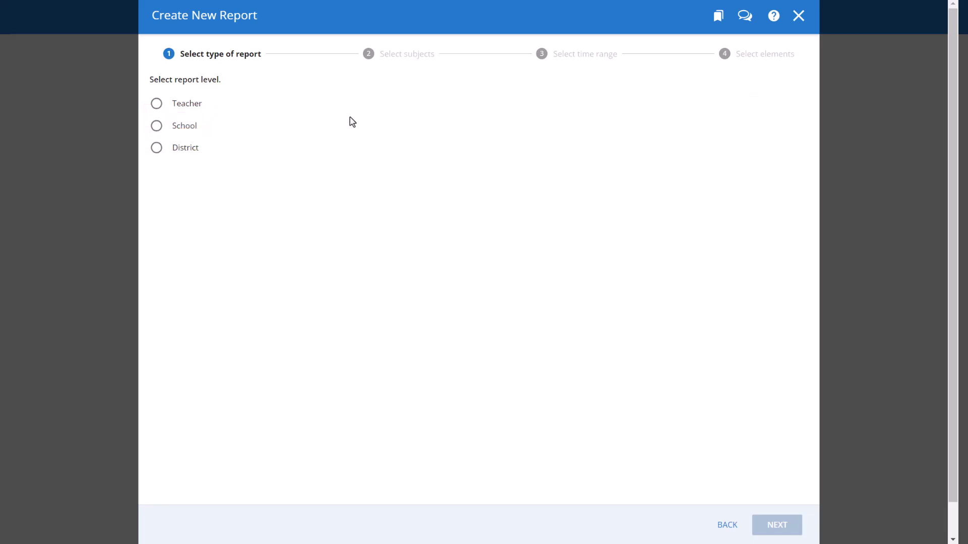
{"action": "left_click", "coordinate": [156, 127]}
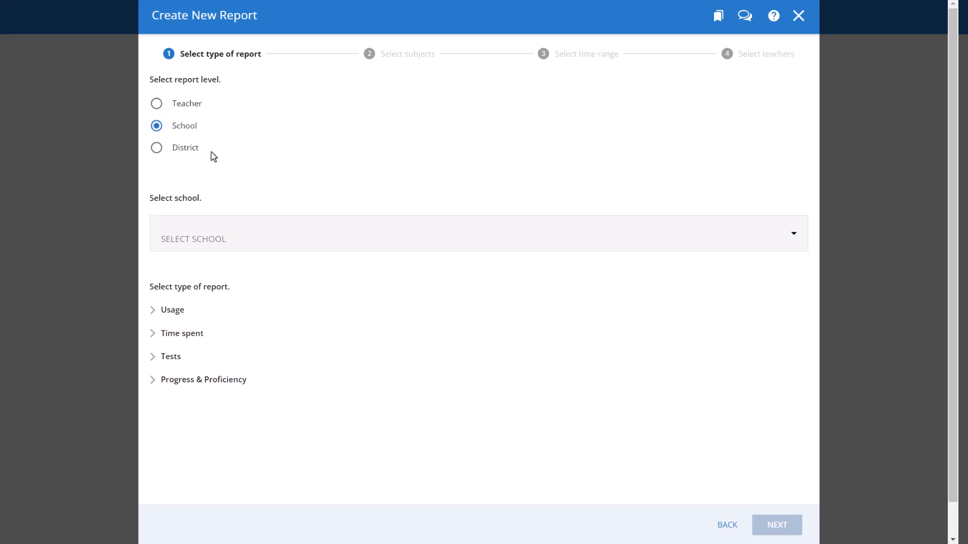
{"action": "left_click", "coordinate": [304, 237]}
{"action": "left_click", "coordinate": [306, 236]}
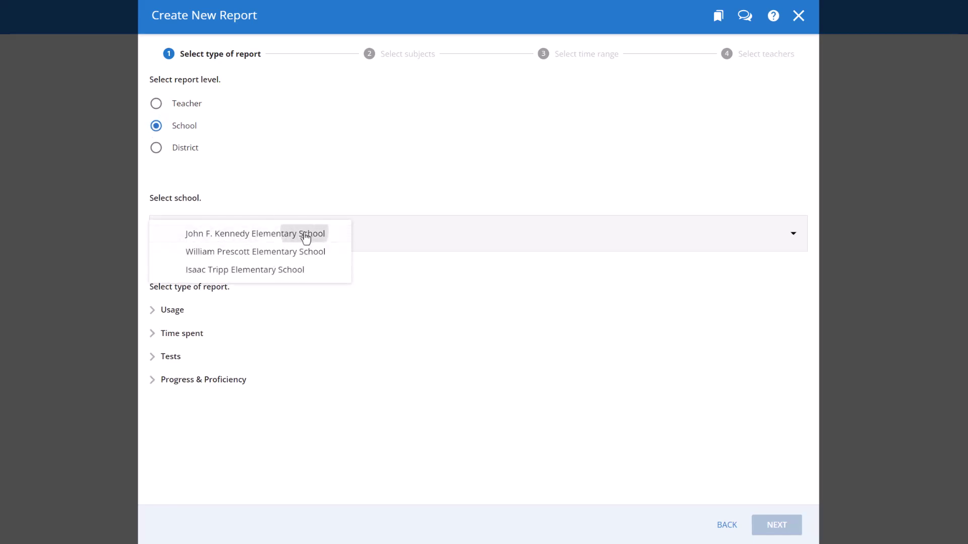
Choose the per-student Time Spent report type, limited to grade 2 students.
{"action": "left_click", "coordinate": [155, 338]}
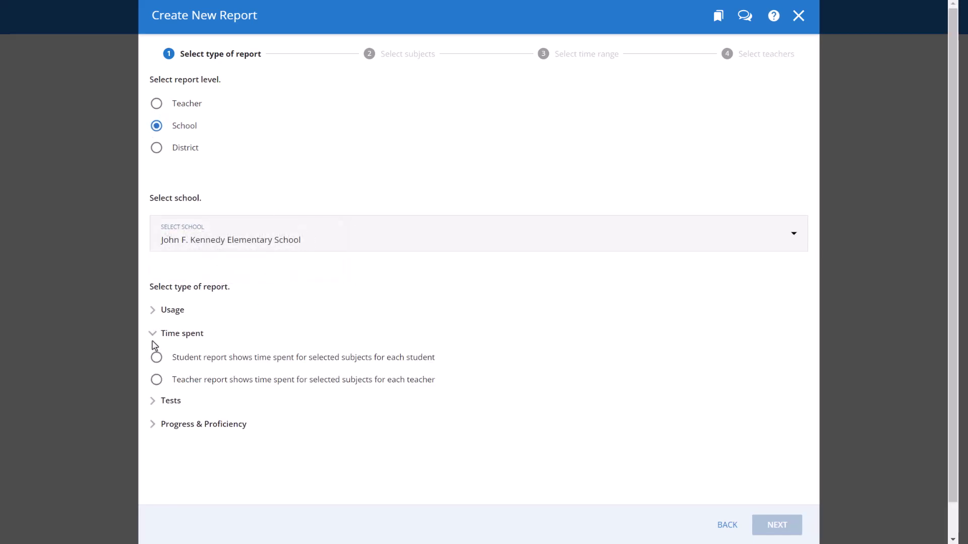
{"action": "left_click", "coordinate": [156, 357]}
{"action": "left_click", "coordinate": [216, 441]}
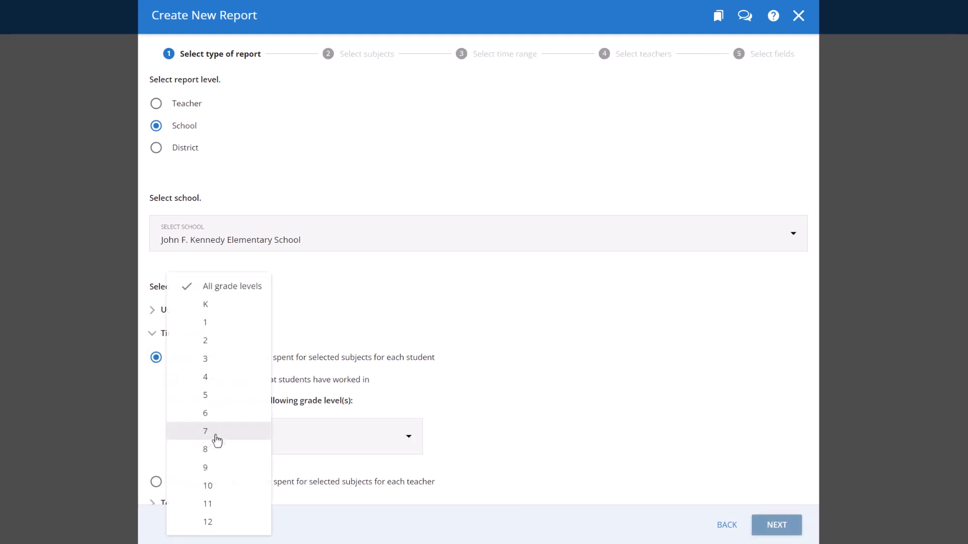
{"action": "left_click", "coordinate": [220, 341]}
{"action": "left_click", "coordinate": [337, 341]}
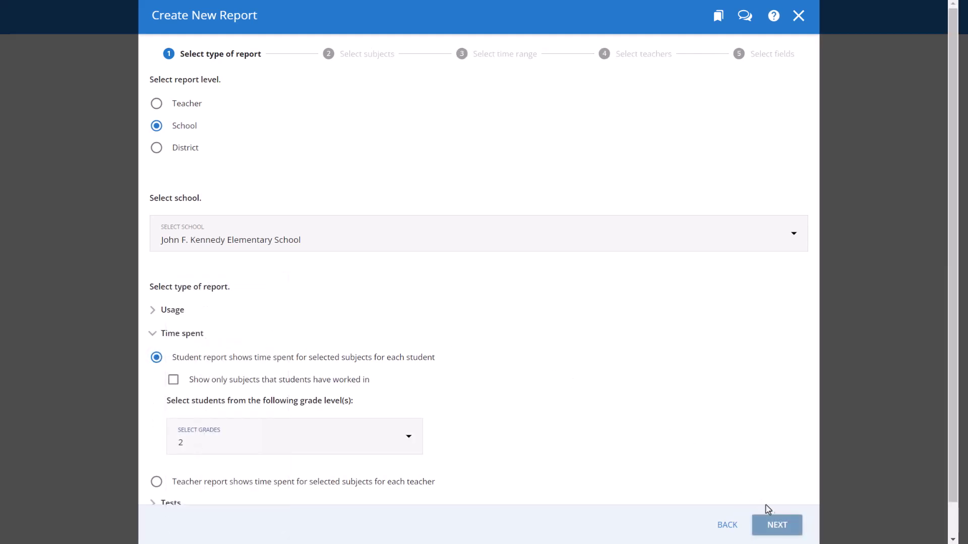
{"action": "left_click", "coordinate": [785, 531]}
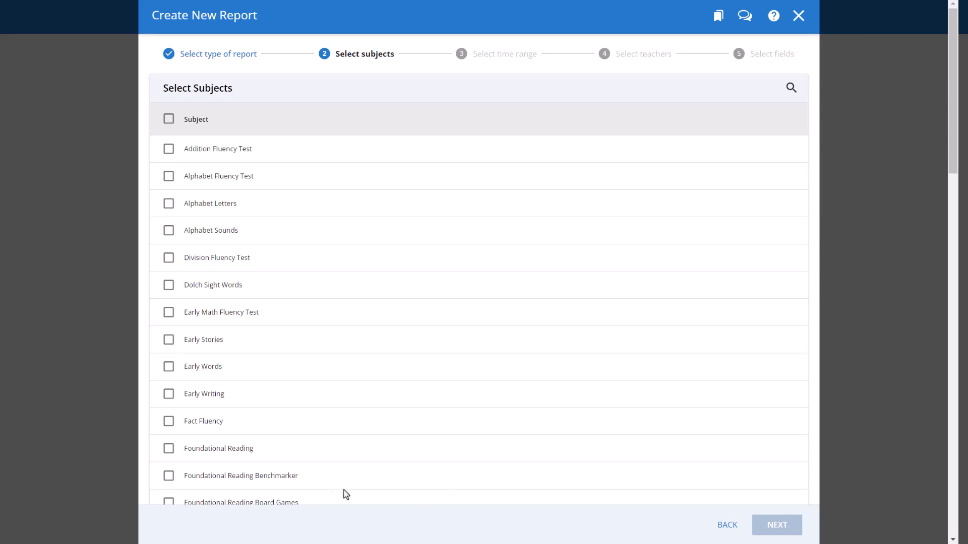
Include the Foundational Reading, Interactive Lessons and Language subjects.
{"action": "left_click", "coordinate": [169, 449]}
{"action": "scroll", "coordinate": [168, 452], "scroll_direction": "down", "scroll_amount": 1}
{"action": "scroll", "coordinate": [169, 451], "scroll_direction": "down", "scroll_amount": 1}
{"action": "left_click", "coordinate": [169, 450]}
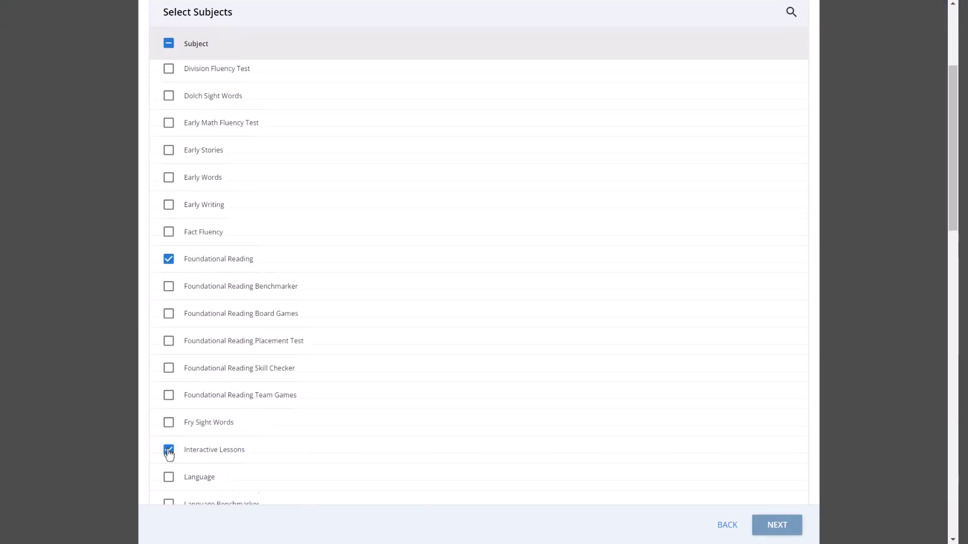
{"action": "scroll", "coordinate": [170, 432], "scroll_direction": "down", "scroll_amount": 1}
{"action": "left_click", "coordinate": [168, 414]}
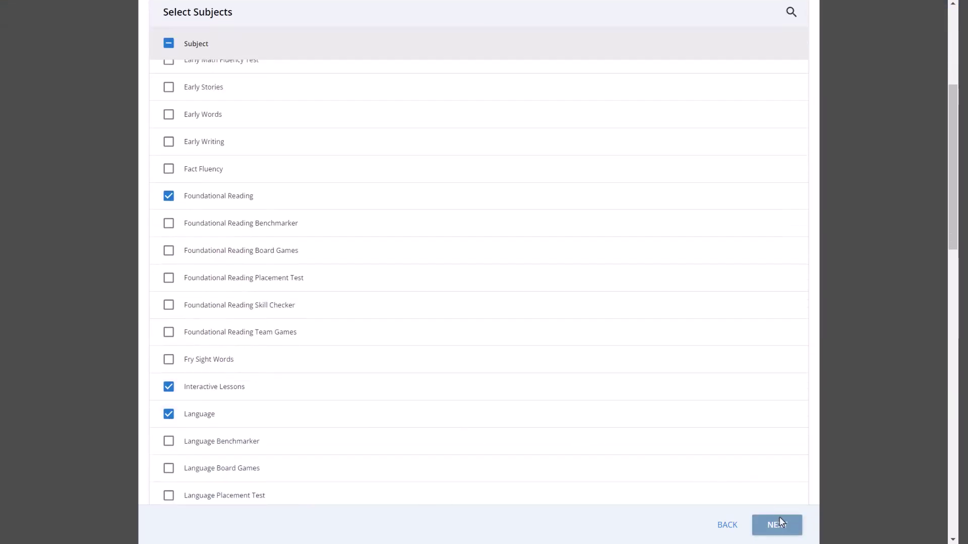
{"action": "left_click", "coordinate": [783, 529]}
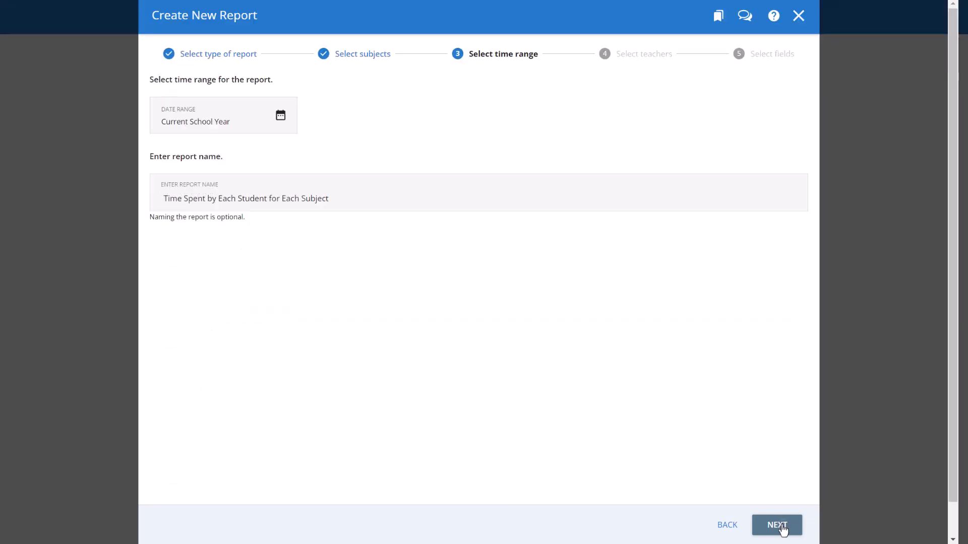
Set the report's time range to the prior school year.
{"action": "left_click", "coordinate": [286, 121]}
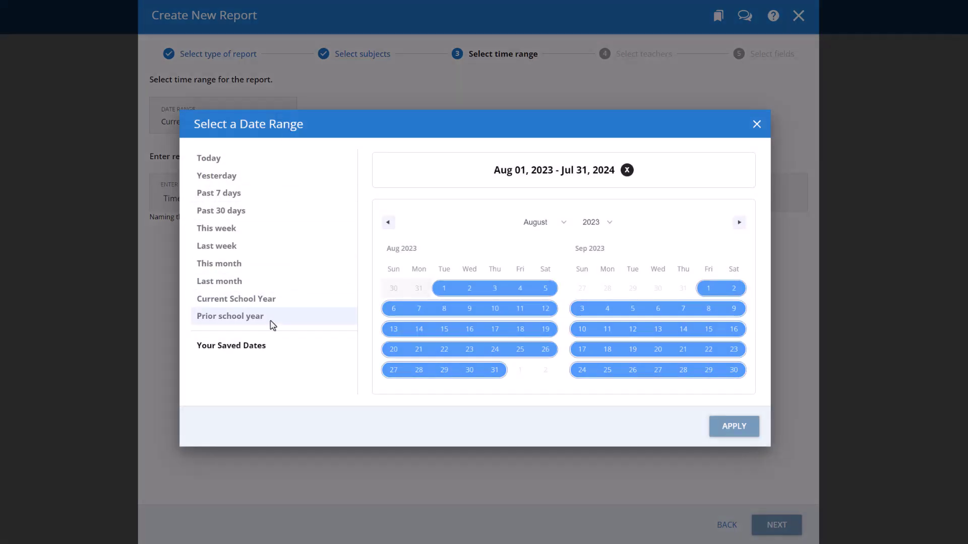
{"action": "left_click", "coordinate": [722, 427]}
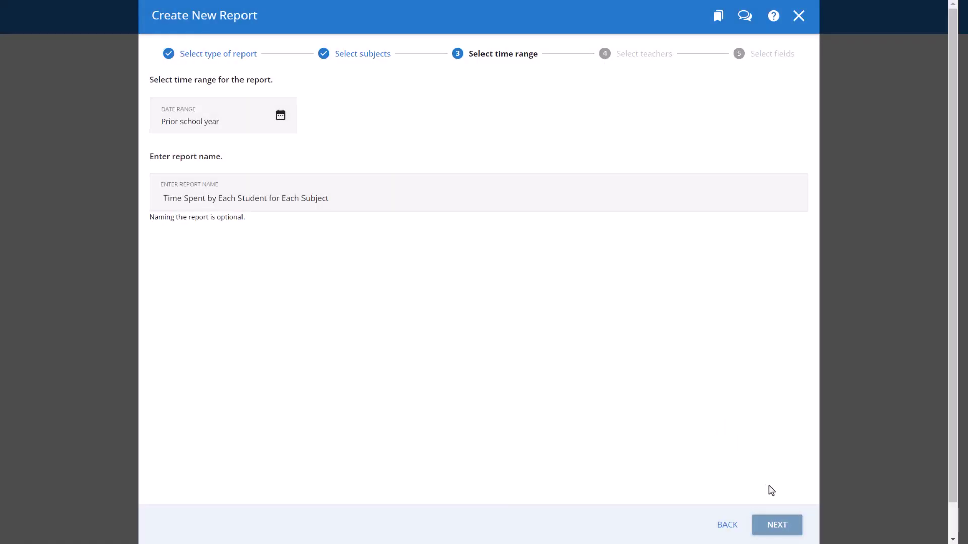
{"action": "left_click", "coordinate": [783, 524]}
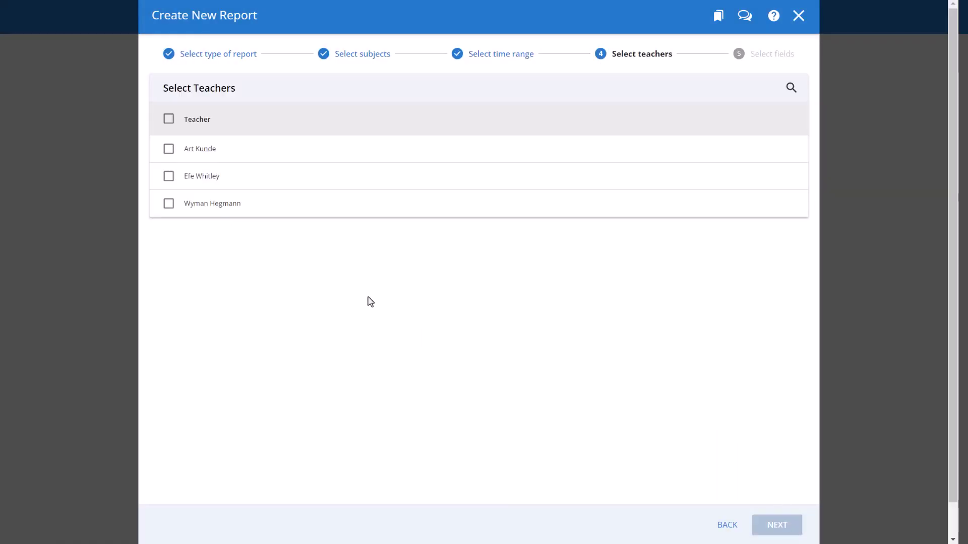
Include the second and third listed teachers in the report.
{"action": "left_click", "coordinate": [169, 204]}
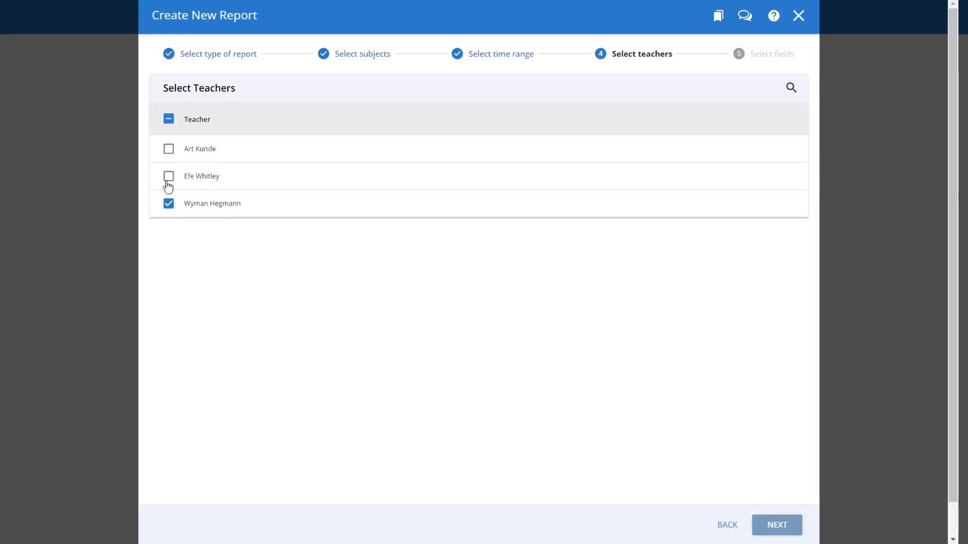
{"action": "left_click", "coordinate": [169, 179]}
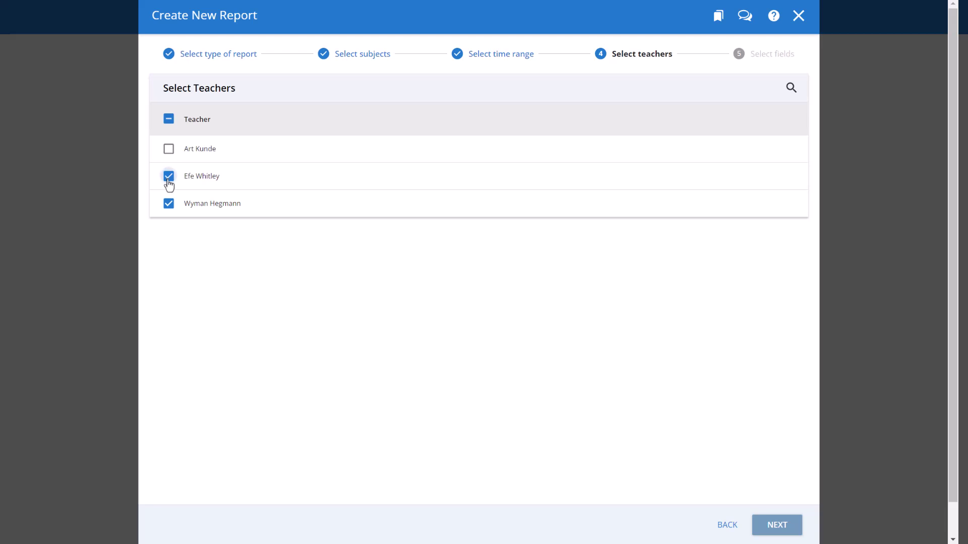
{"action": "left_click", "coordinate": [774, 526]}
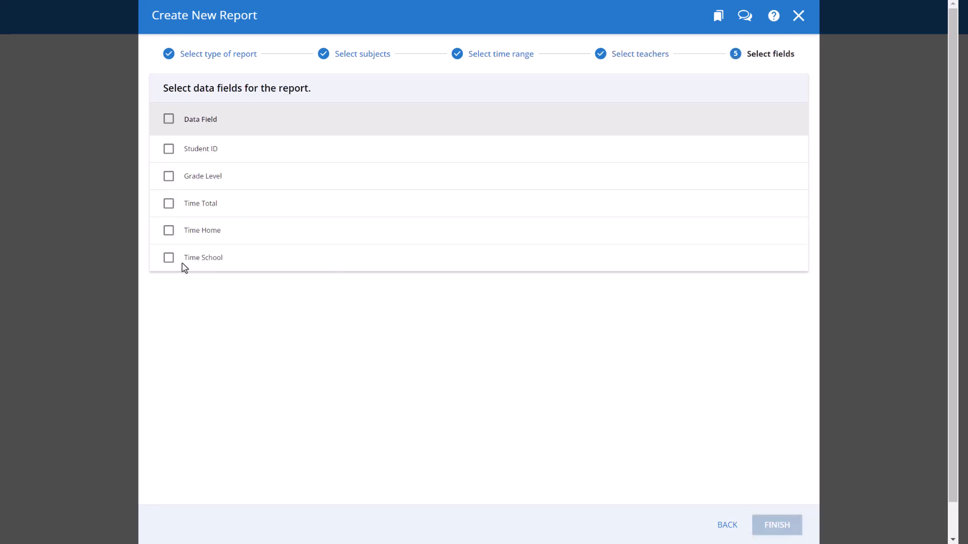
Add Time School, Time Total, Grade Level and Student ID fields, then finish the report.
{"action": "left_click", "coordinate": [169, 258]}
{"action": "left_click", "coordinate": [168, 205]}
{"action": "left_click", "coordinate": [169, 176]}
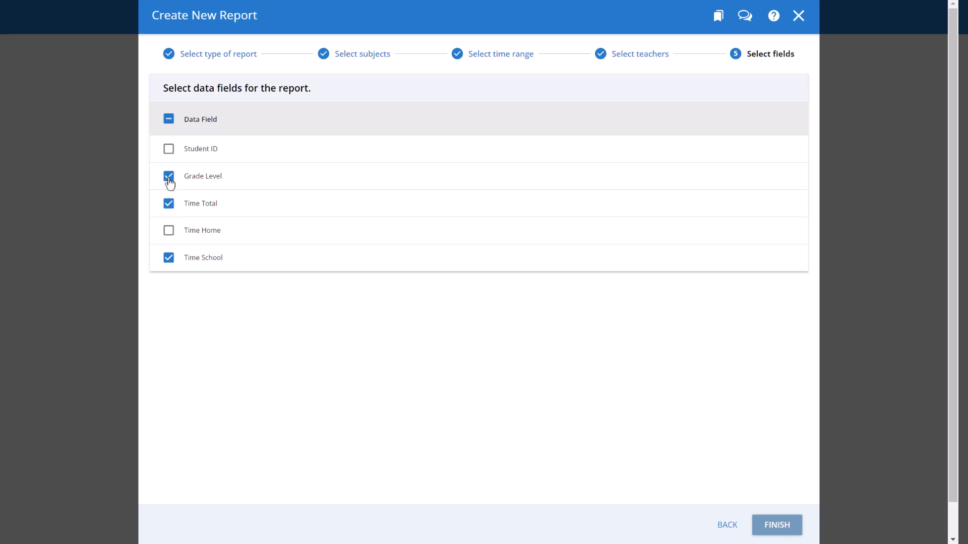
{"action": "left_click", "coordinate": [169, 149]}
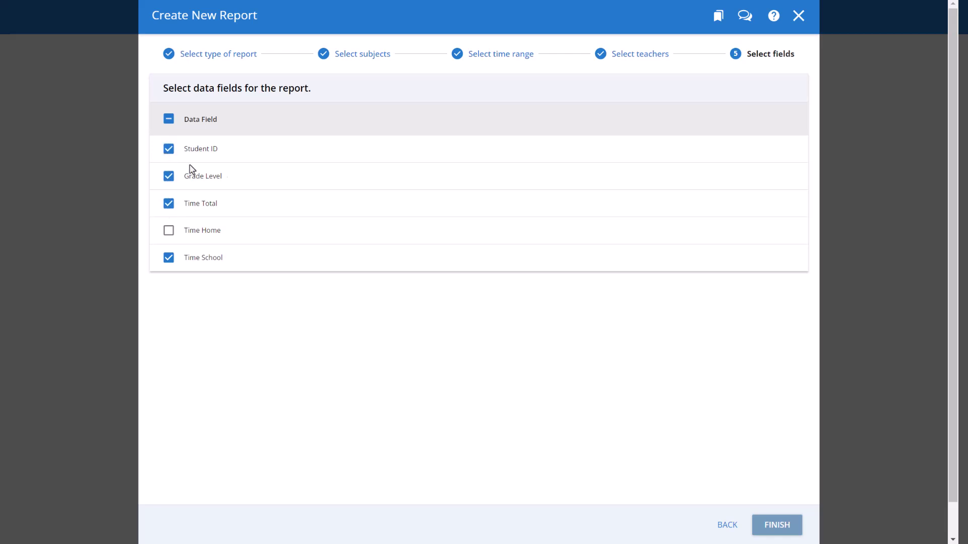
{"action": "left_click", "coordinate": [791, 532]}
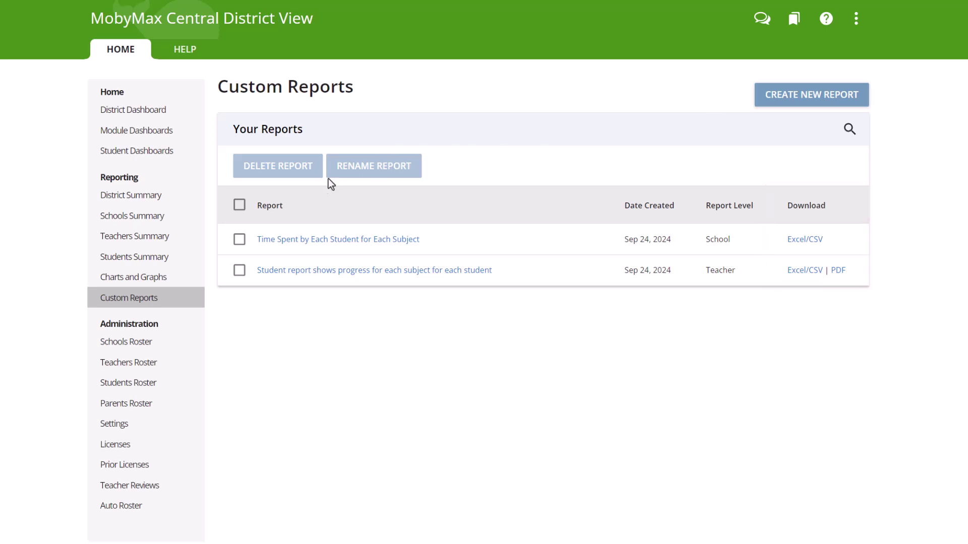
Tick the checkbox beside the 'Time Spent by Each Student for Each Subject' report.
{"action": "left_click", "coordinate": [240, 240]}
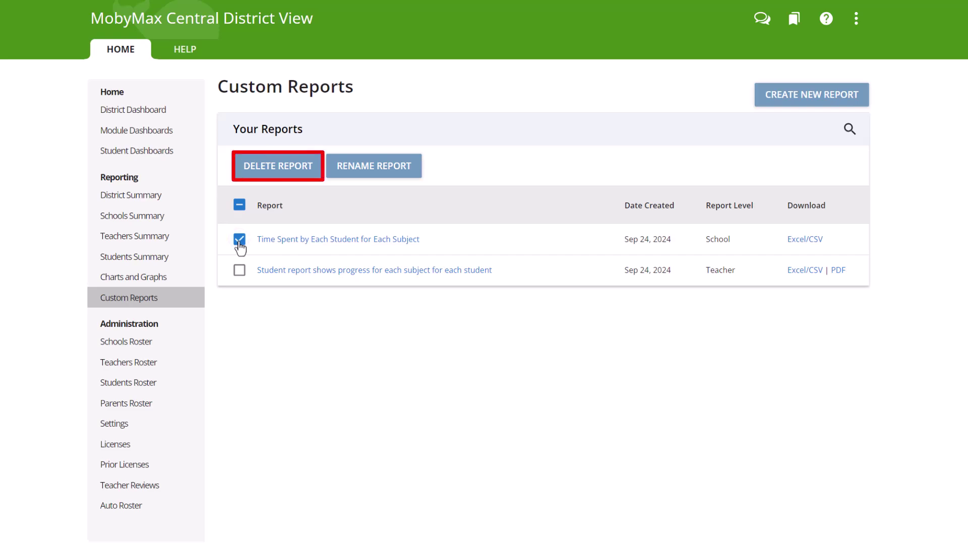